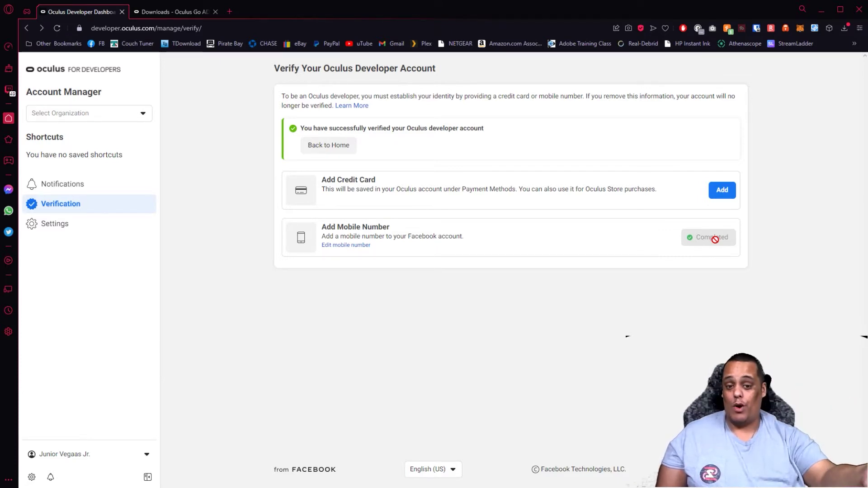
{"action": "left_click", "coordinate": [723, 194]}
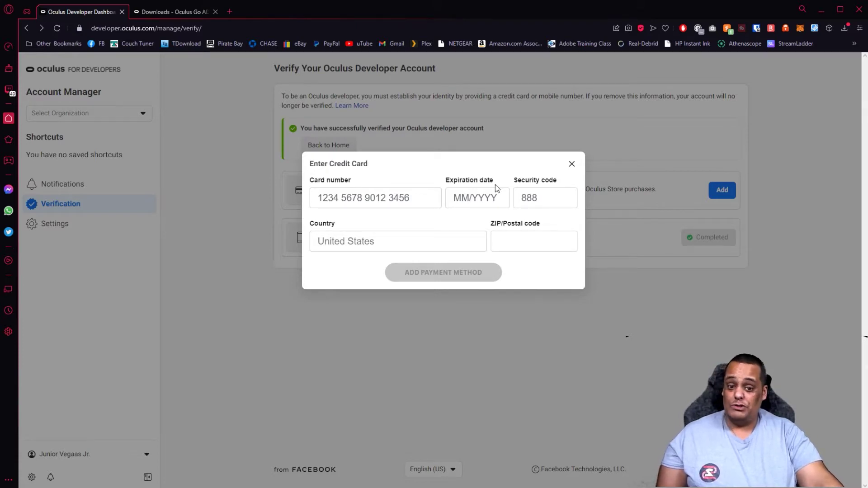
{"action": "left_click", "coordinate": [572, 165]}
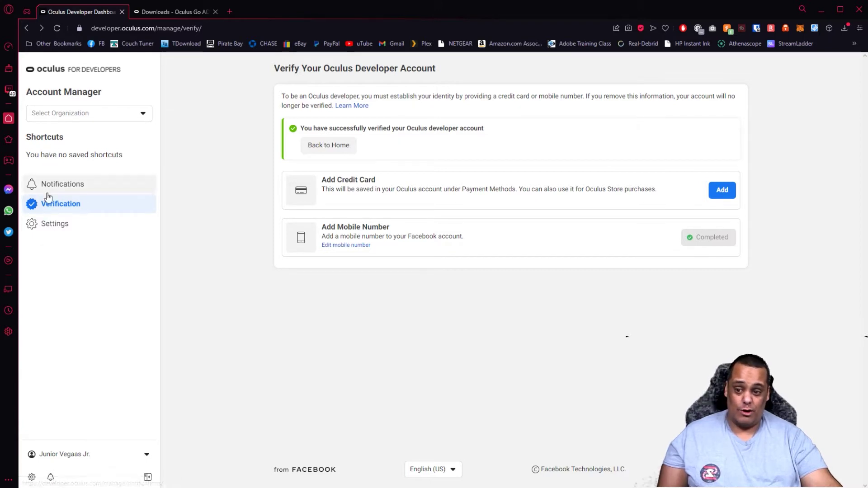
Open the sidebar's Select Organization dropdown, close it, then reopen it to show the Create button
{"action": "left_click", "coordinate": [143, 121]}
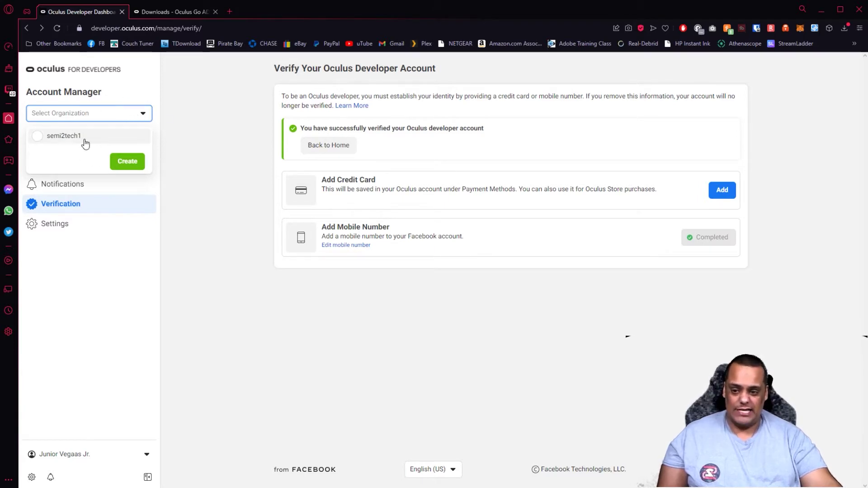
{"action": "left_click", "coordinate": [186, 157]}
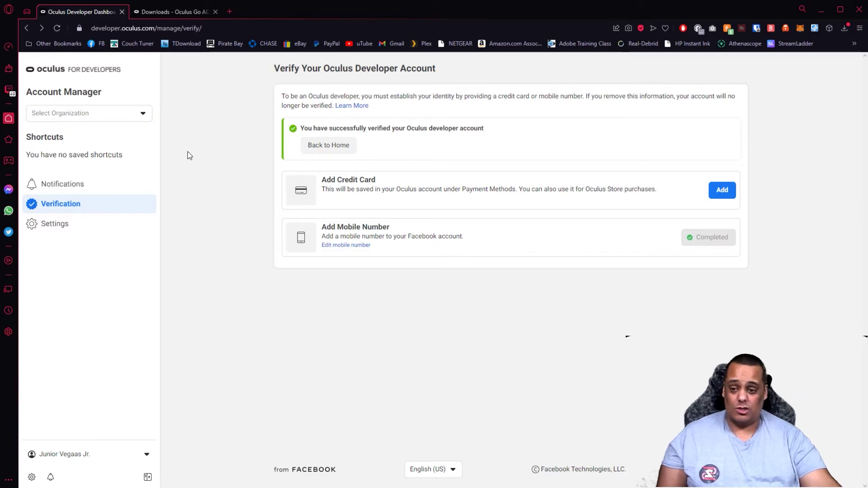
{"action": "left_click", "coordinate": [143, 118]}
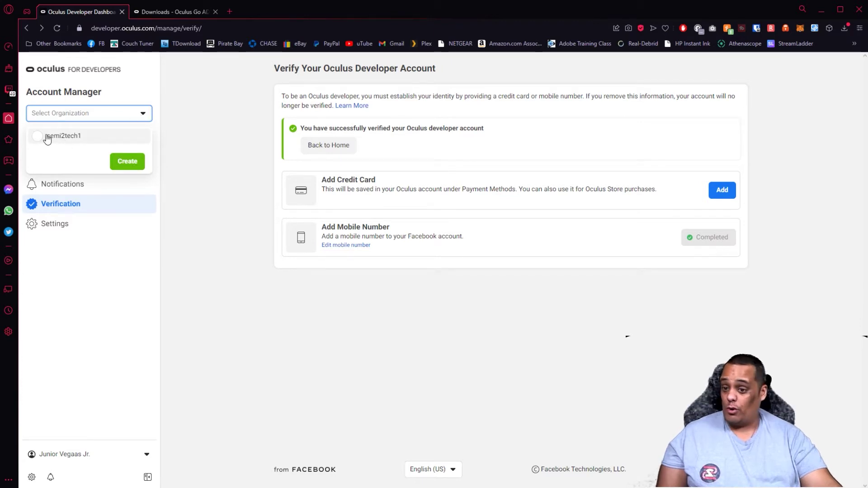
Create a new organization with legal name 'semitest1', ticking I understand, and submit it
{"action": "left_click", "coordinate": [121, 162]}
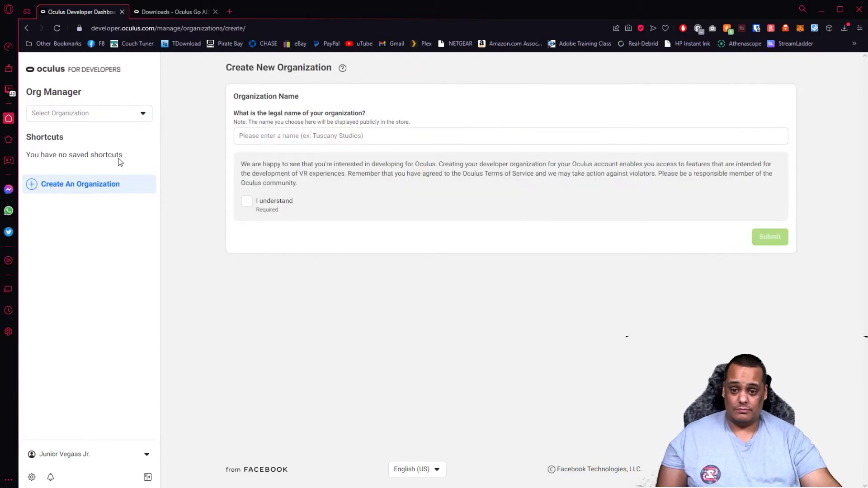
{"action": "left_click", "coordinate": [285, 136]}
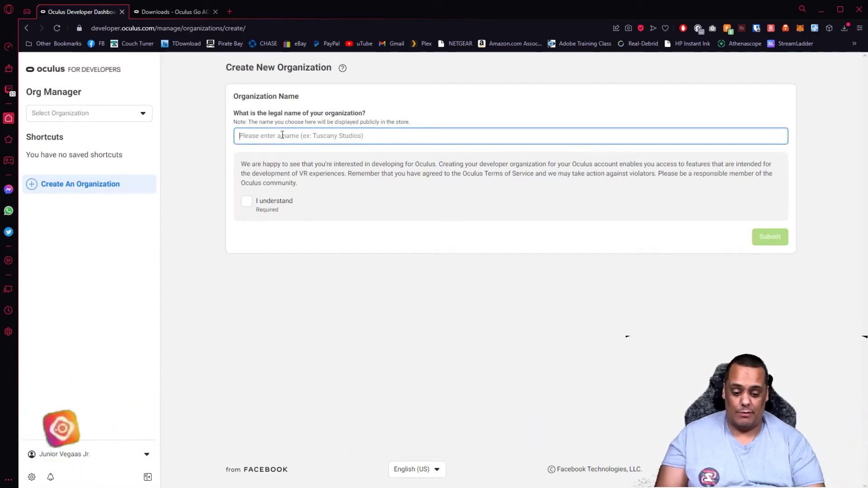
{"action": "type", "text": "se"}
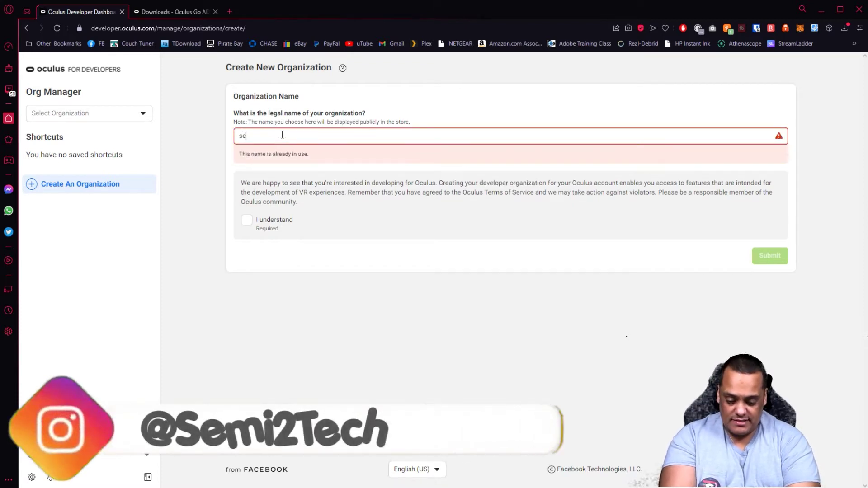
{"action": "type", "text": "mitest1"}
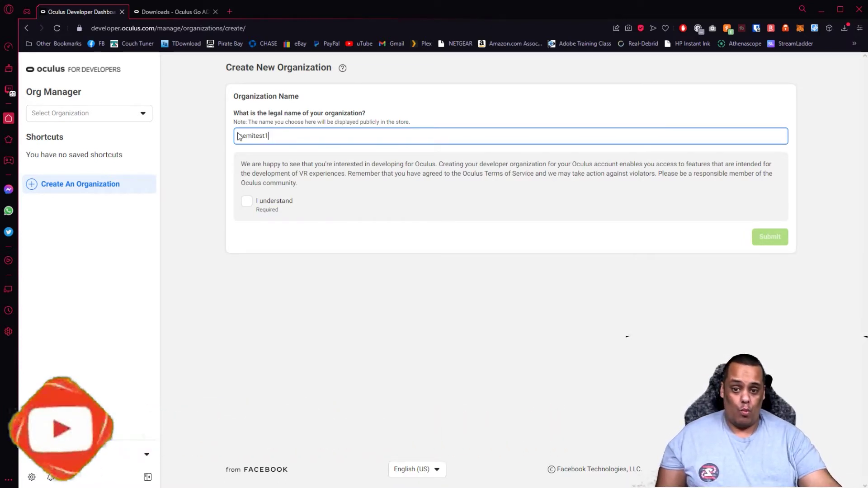
{"action": "left_click", "coordinate": [247, 201]}
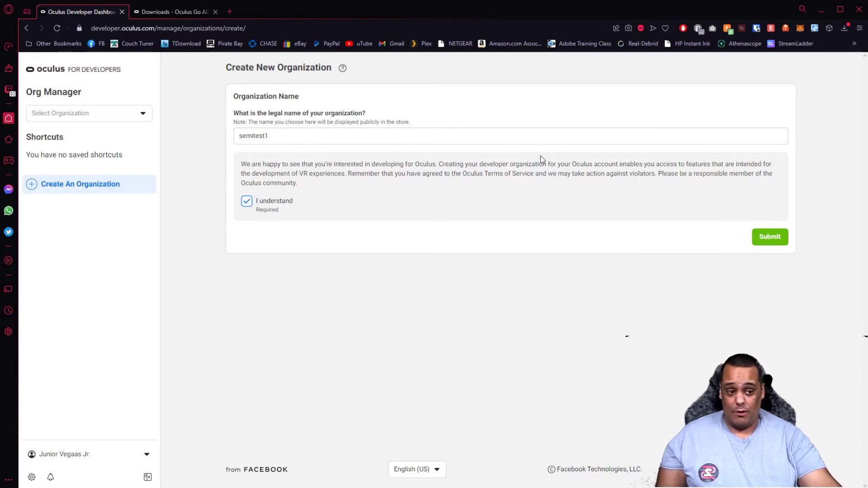
{"action": "left_click", "coordinate": [780, 241]}
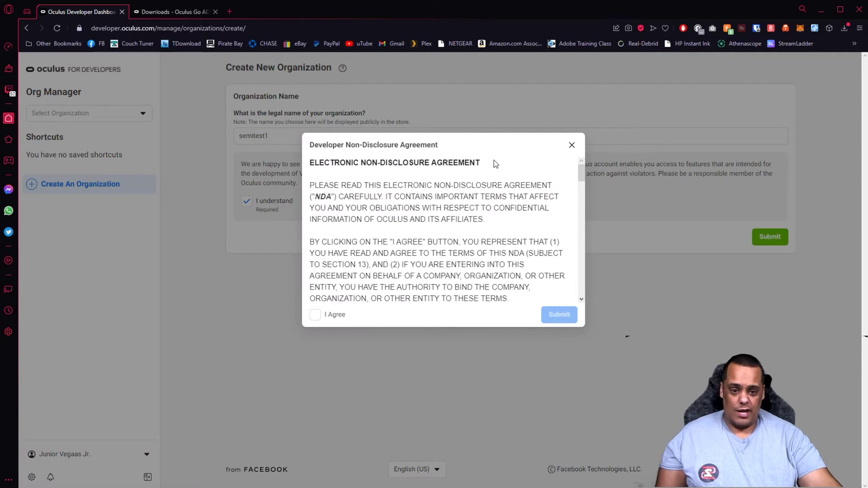
Accept the developer non-disclosure agreement with I Agree and submit it
{"action": "scroll", "coordinate": [491, 181], "scroll_direction": "down", "scroll_amount": 5}
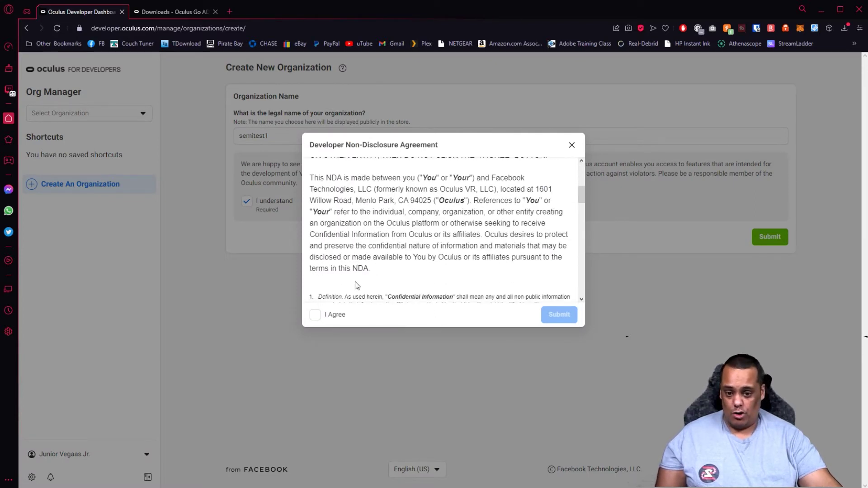
{"action": "left_click", "coordinate": [315, 315]}
{"action": "left_click", "coordinate": [555, 315]}
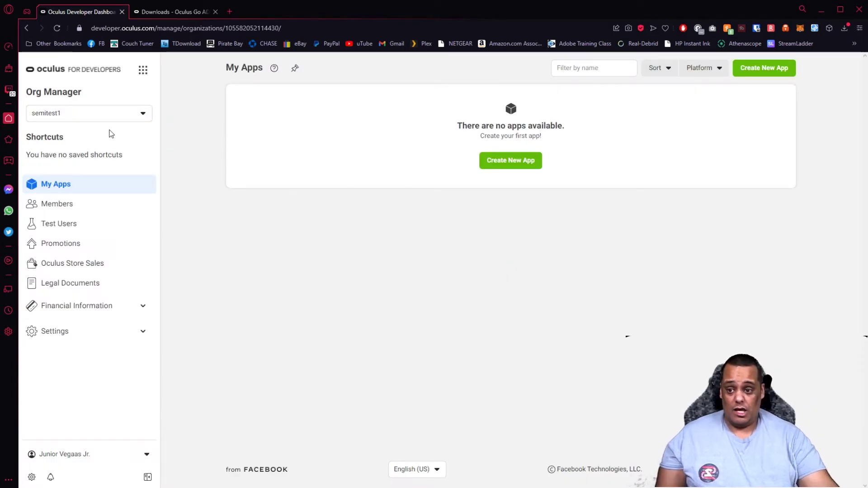
Verify semitest1 is the selected organization, then minimize the browser to reveal the phone mirror
{"action": "left_click", "coordinate": [57, 117]}
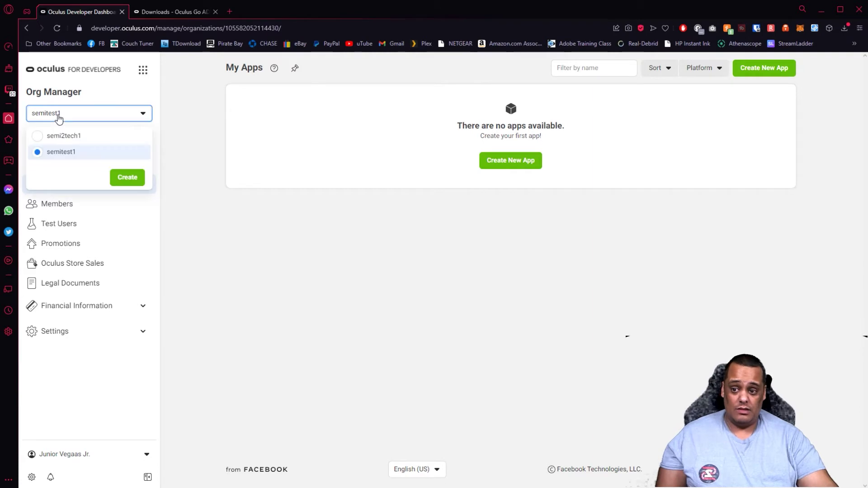
{"action": "left_click", "coordinate": [72, 157]}
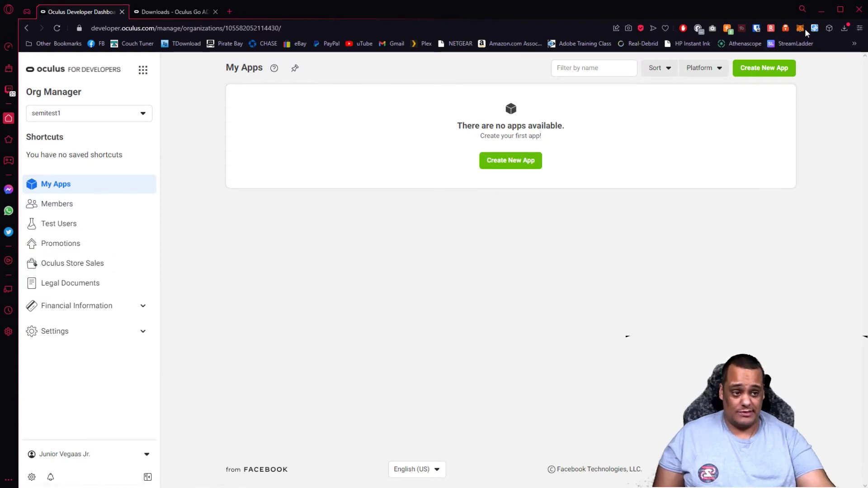
{"action": "left_click", "coordinate": [820, 9]}
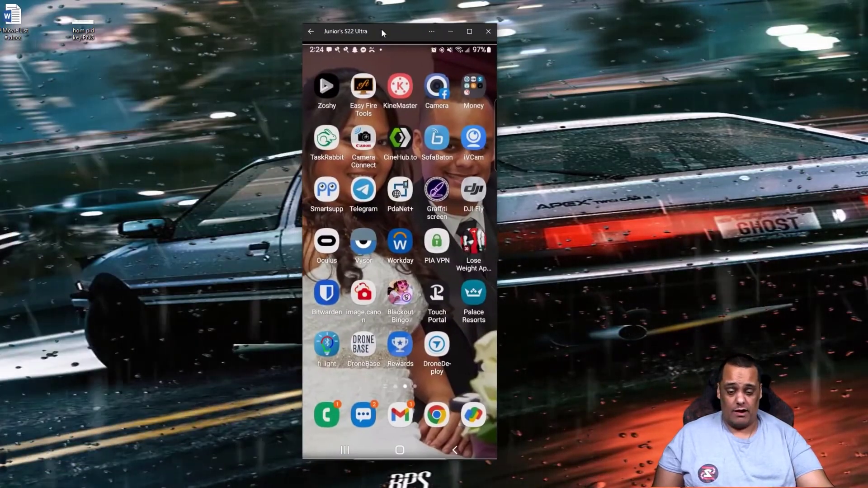
Nudge the Phone Link window up slightly and launch the Oculus app from the phone's home screen
{"action": "left_click_drag", "start_coordinate": [382, 28], "coordinate": [381, 21]}
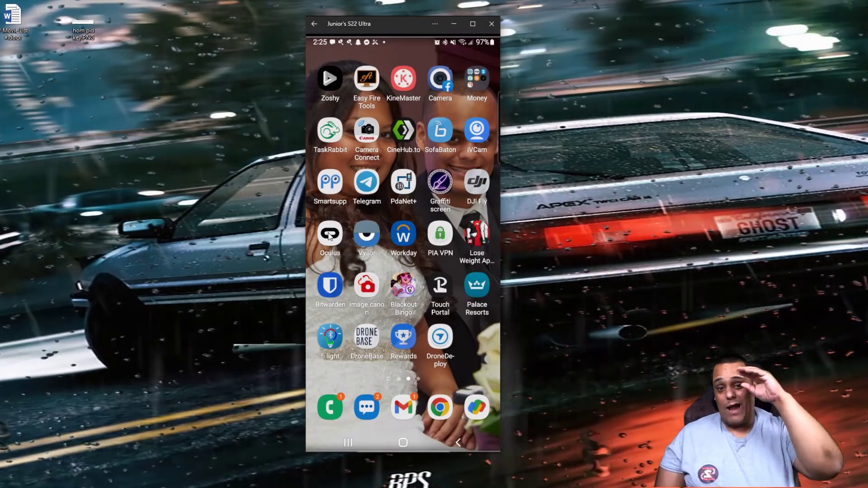
{"action": "left_click", "coordinate": [329, 234]}
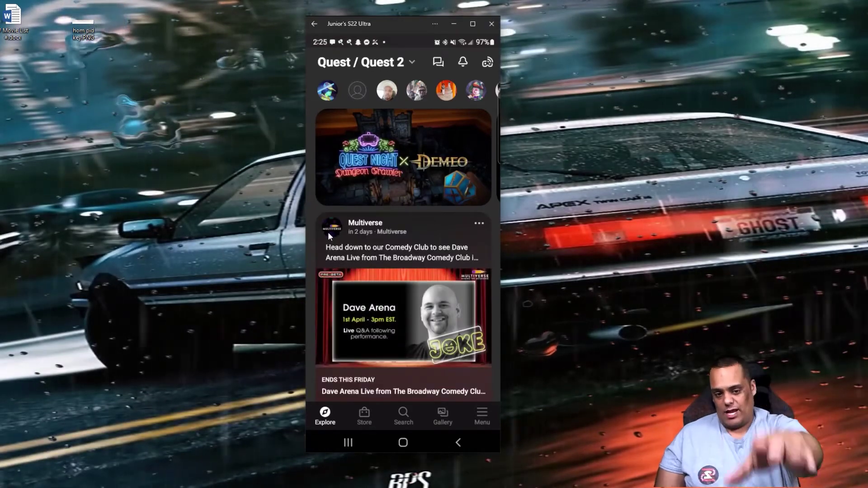
Keep Quest / Quest 2 as the feed platform and go to the app's Menu page
{"action": "left_click", "coordinate": [365, 64]}
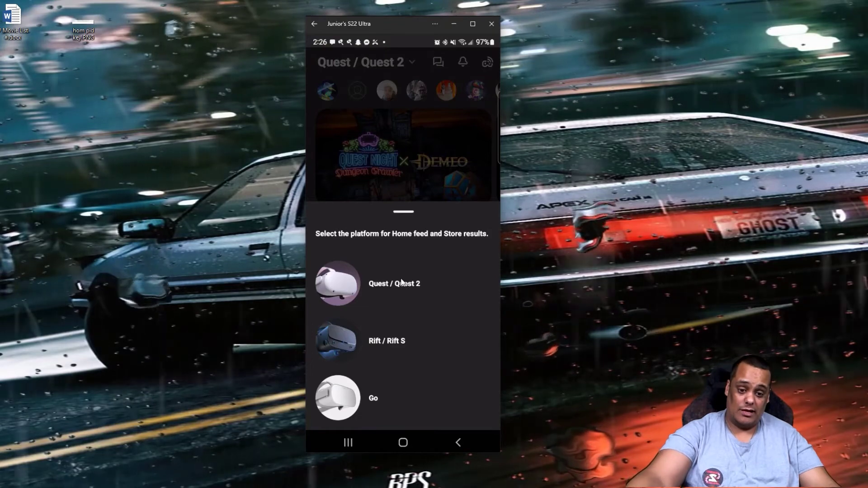
{"action": "left_click", "coordinate": [402, 283]}
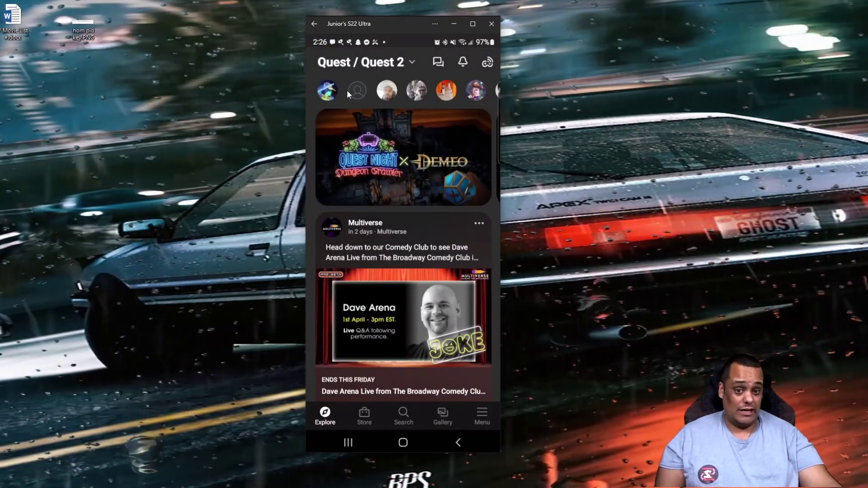
{"action": "left_click", "coordinate": [484, 414]}
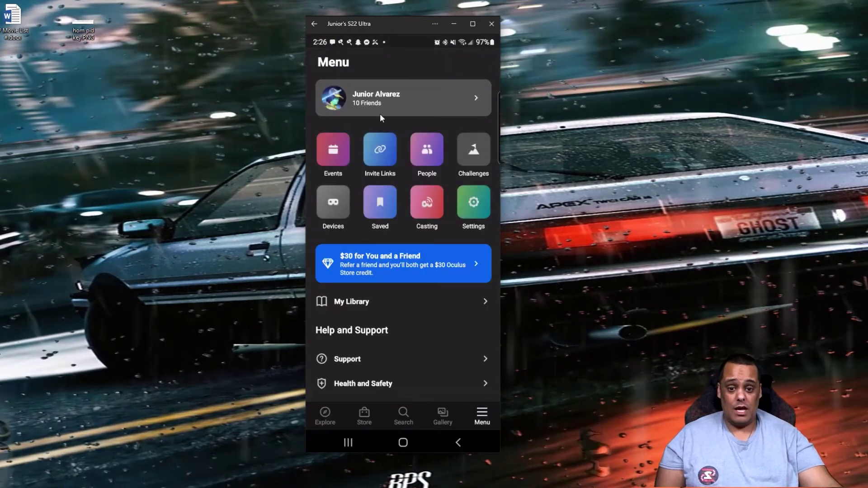
Go to Devices, try adding a Quest 2, then back out with Not Now to see My Quest 2 connected
{"action": "left_click", "coordinate": [333, 202]}
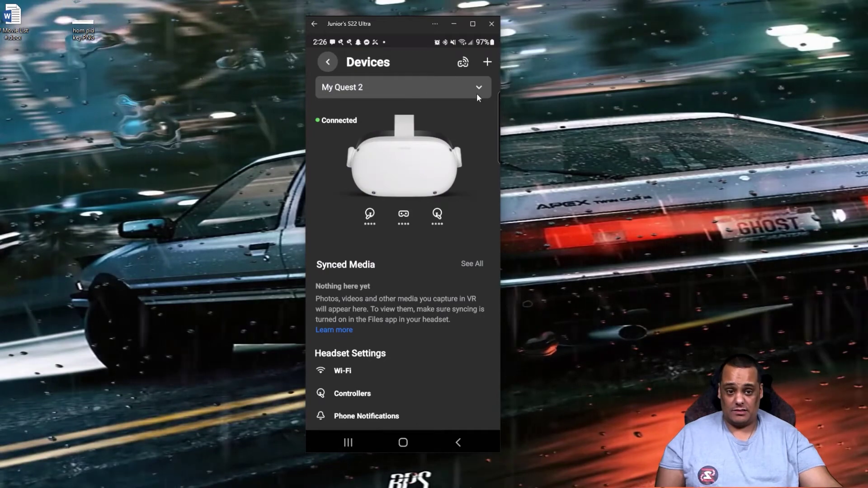
{"action": "left_click", "coordinate": [489, 62]}
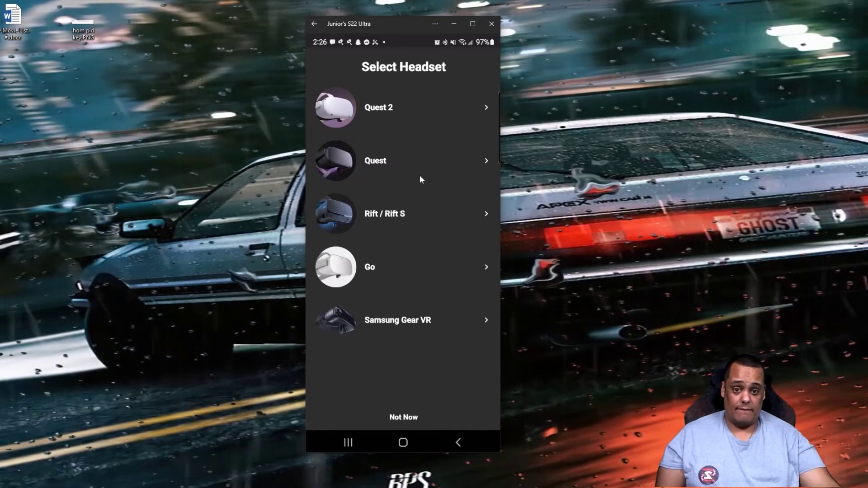
{"action": "left_click", "coordinate": [387, 108]}
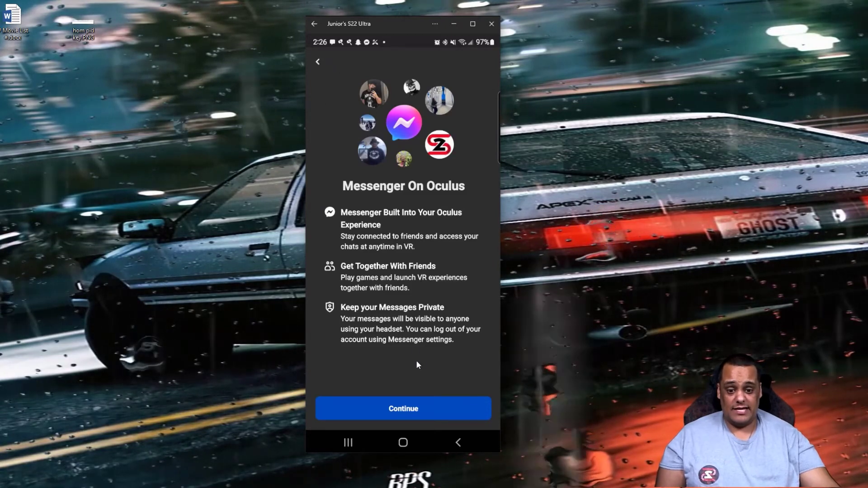
{"action": "left_click", "coordinate": [319, 62]}
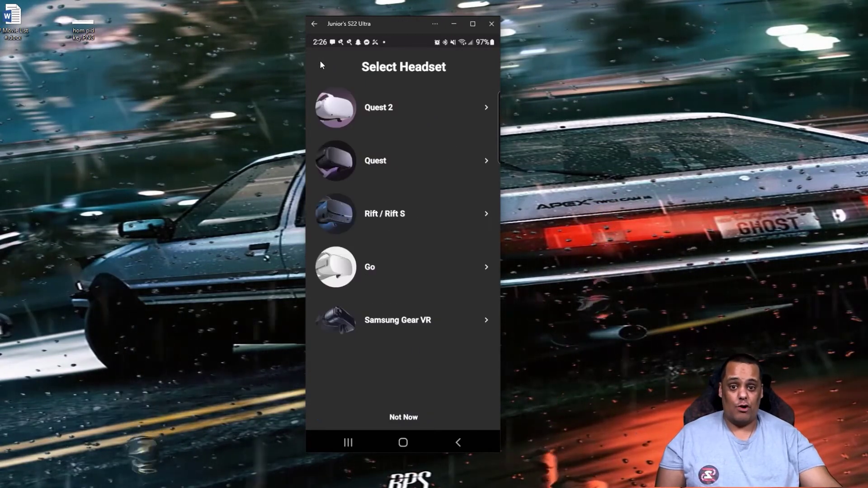
{"action": "left_click", "coordinate": [398, 417]}
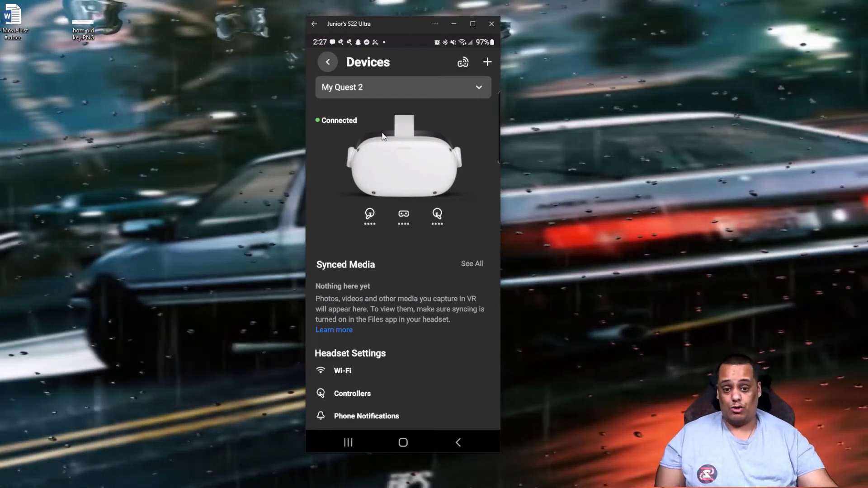
In the Quest 2's Developer Settings, toggle Developer Mode off and then back on
{"action": "scroll", "coordinate": [382, 135], "scroll_direction": "down", "scroll_amount": 3}
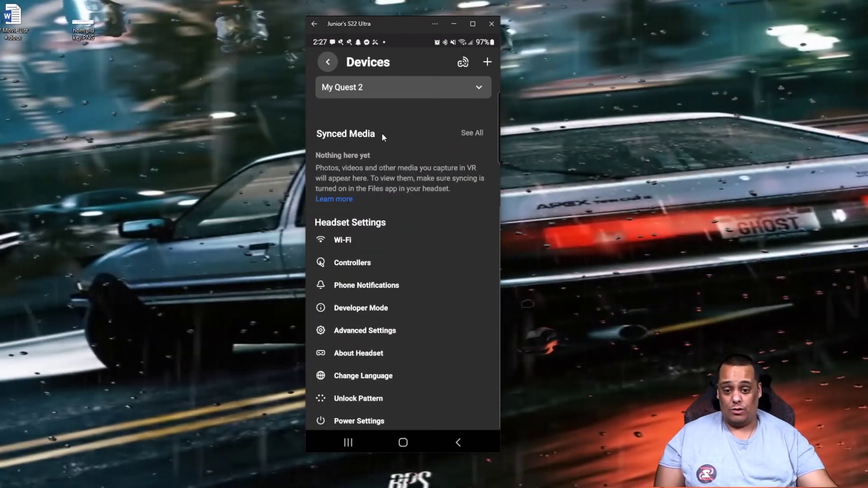
{"action": "left_click", "coordinate": [359, 308]}
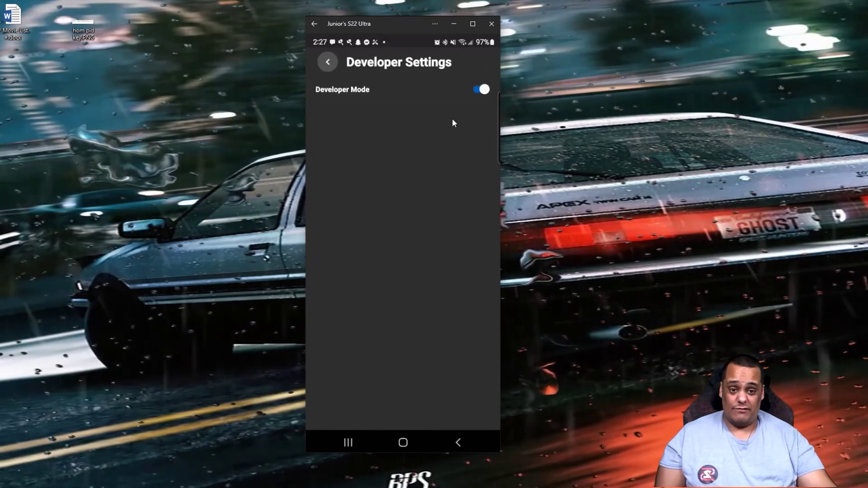
{"action": "left_click", "coordinate": [482, 90]}
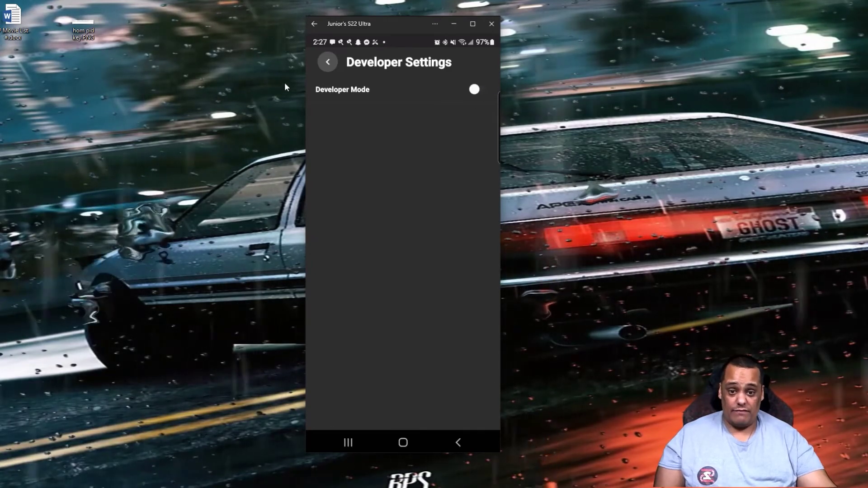
{"action": "left_click", "coordinate": [474, 90]}
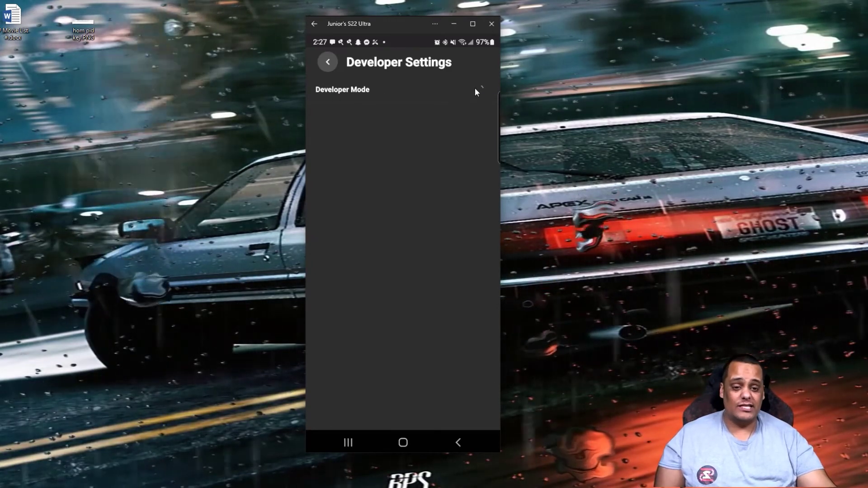